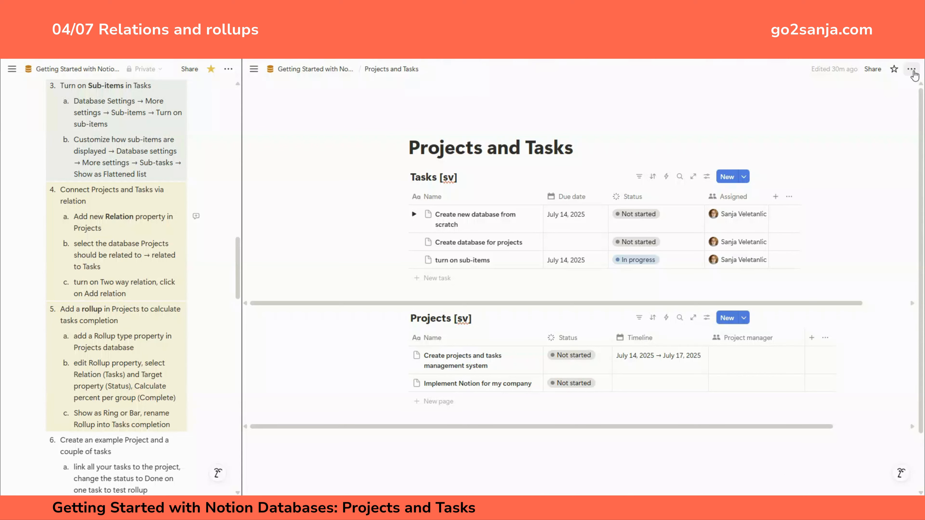
# Step: Set the Projects and Tasks page to full width
pyautogui.click(912, 70)
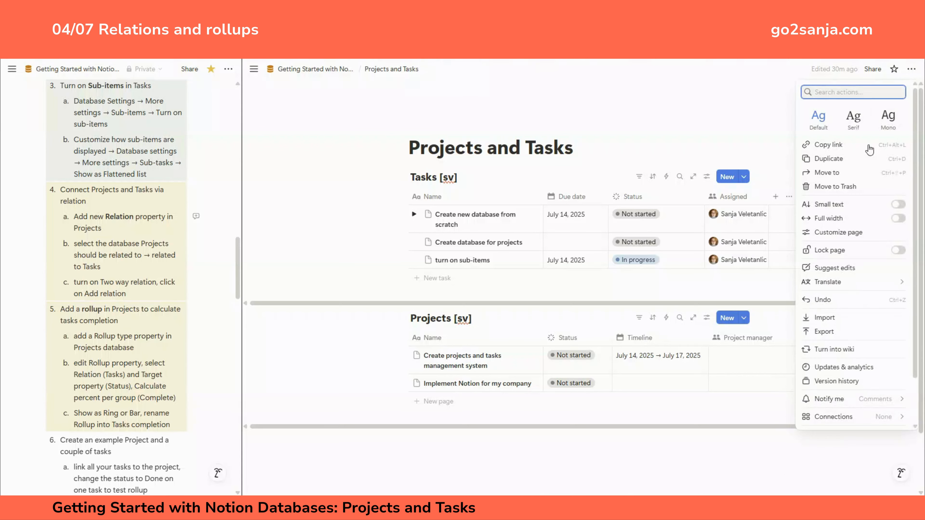
pyautogui.click(844, 220)
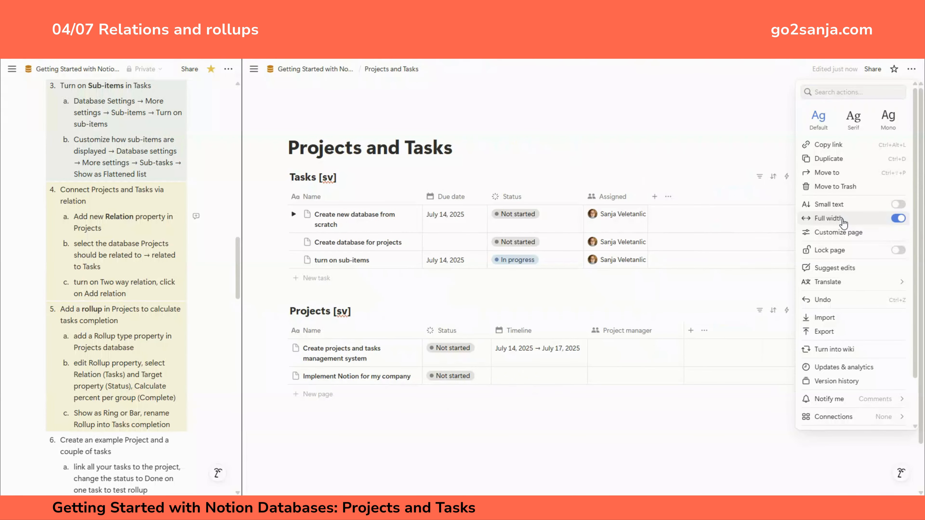
pyautogui.click(703, 103)
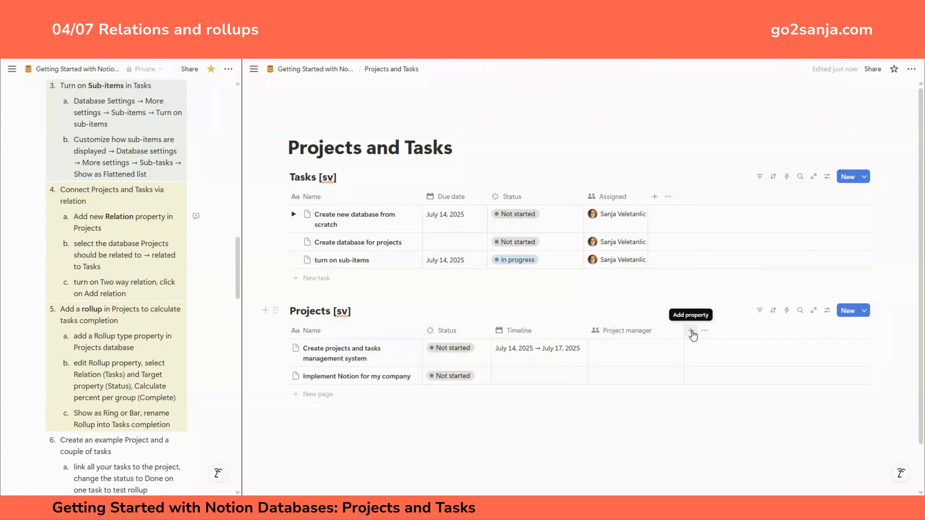
# Step: Add a one-way Relation property to the Tasks [sv] database, related to Projects [sv]
pyautogui.click(654, 197)
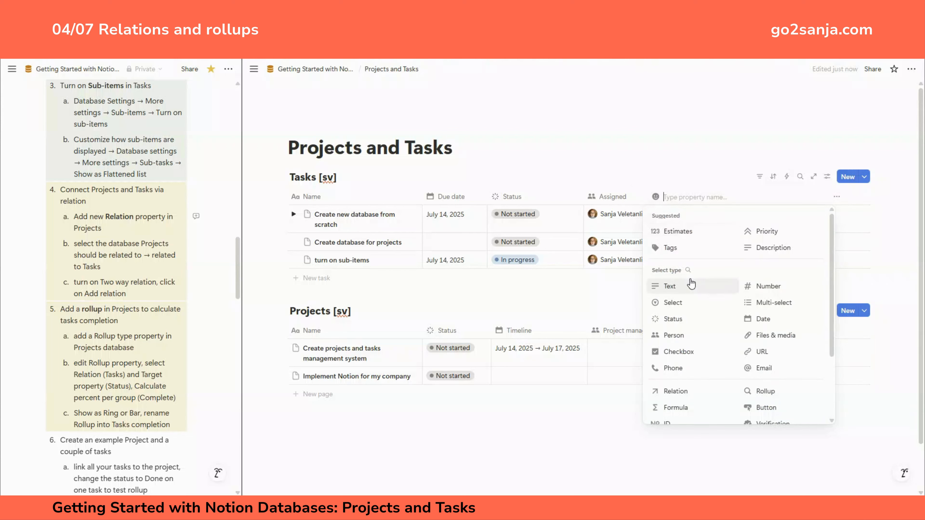
pyautogui.scroll(-2, 691, 284)
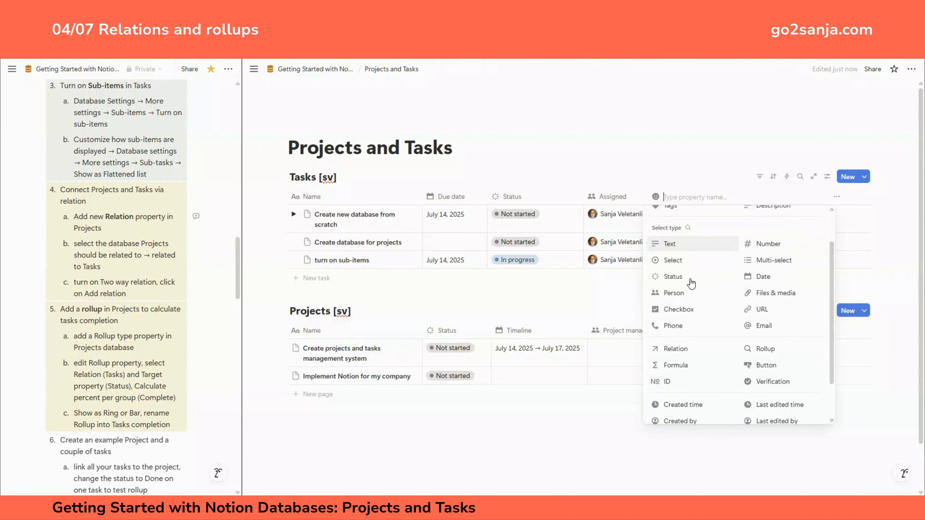
pyautogui.click(674, 344)
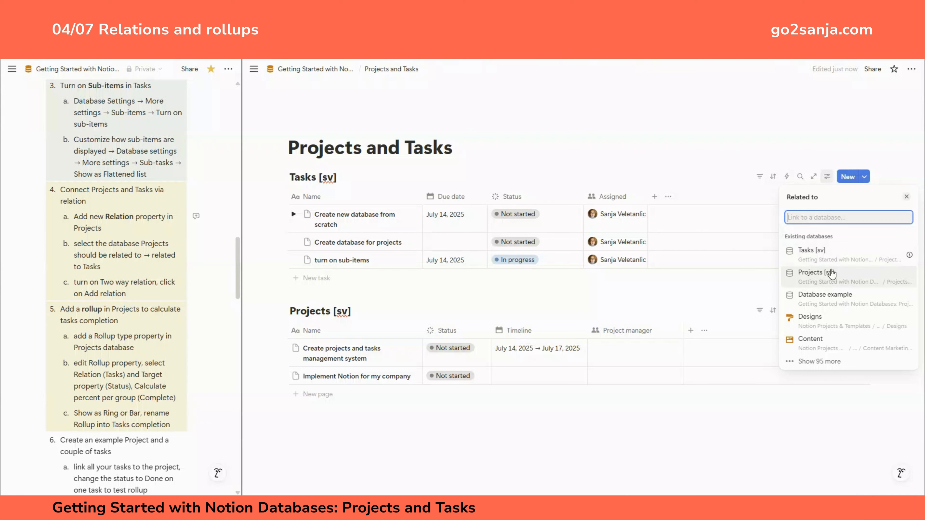
pyautogui.click(821, 280)
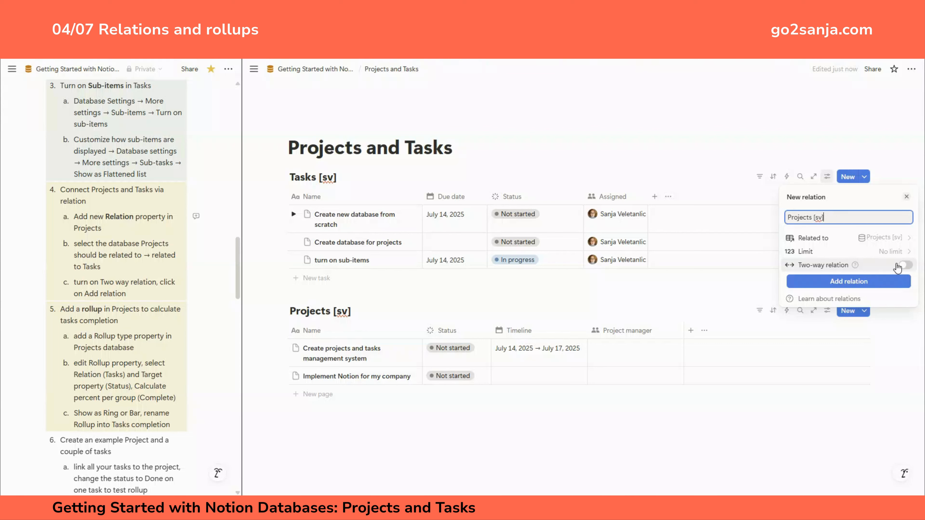
pyautogui.click(863, 283)
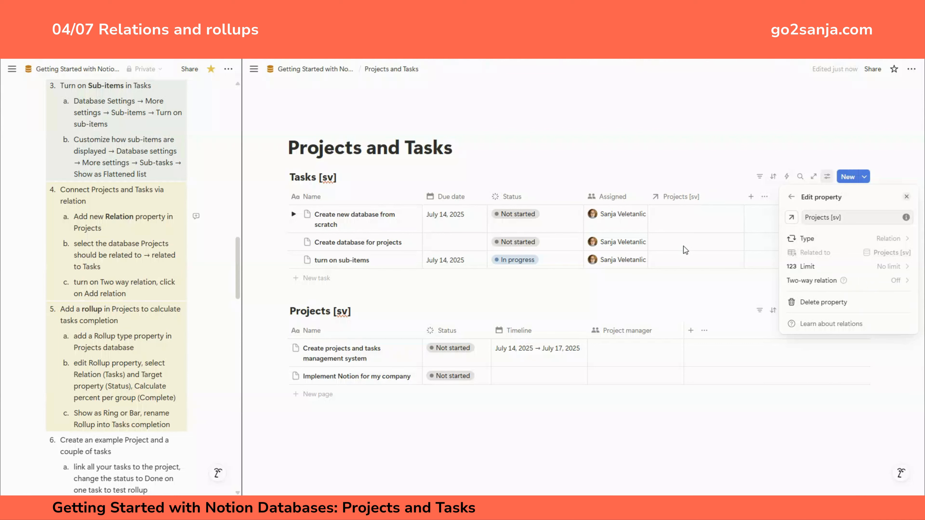
# Step: Enable the two-way relation on the Projects [sv] property of the Tasks database
pyautogui.click(831, 279)
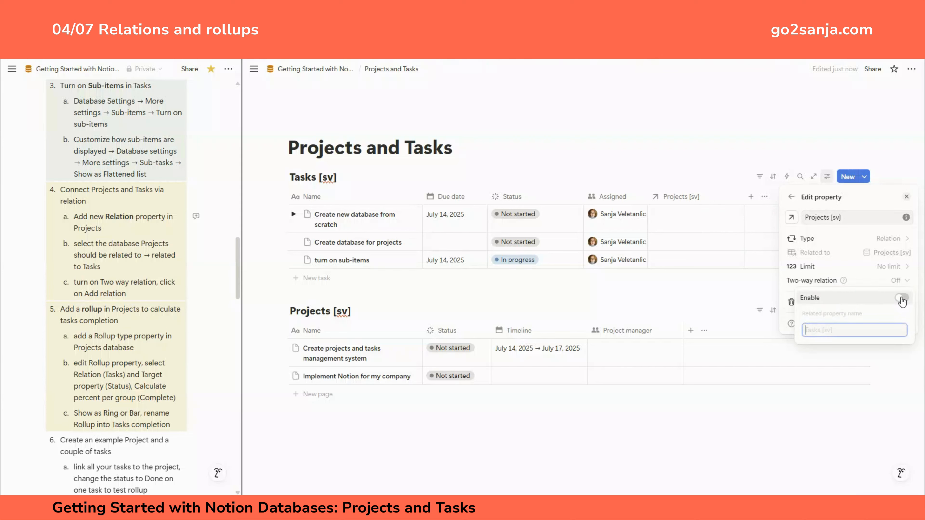
pyautogui.click(902, 298)
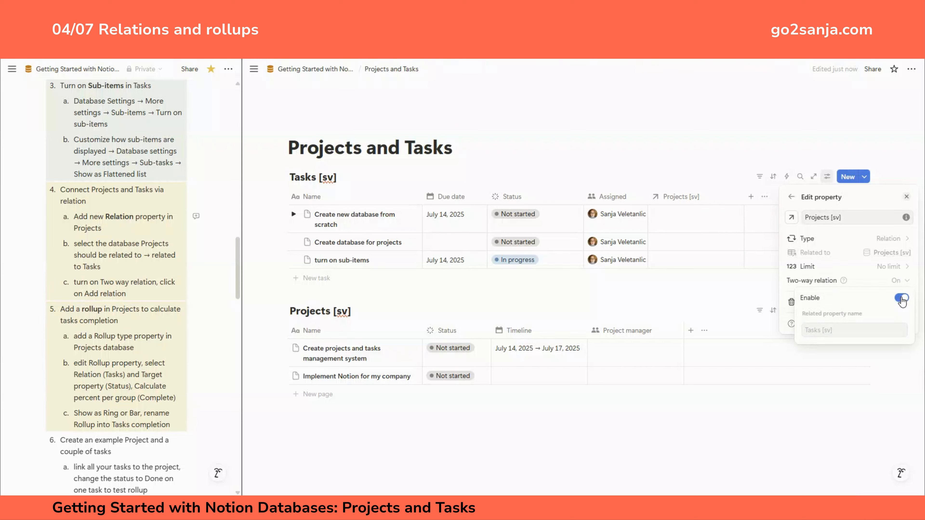
pyautogui.click(856, 279)
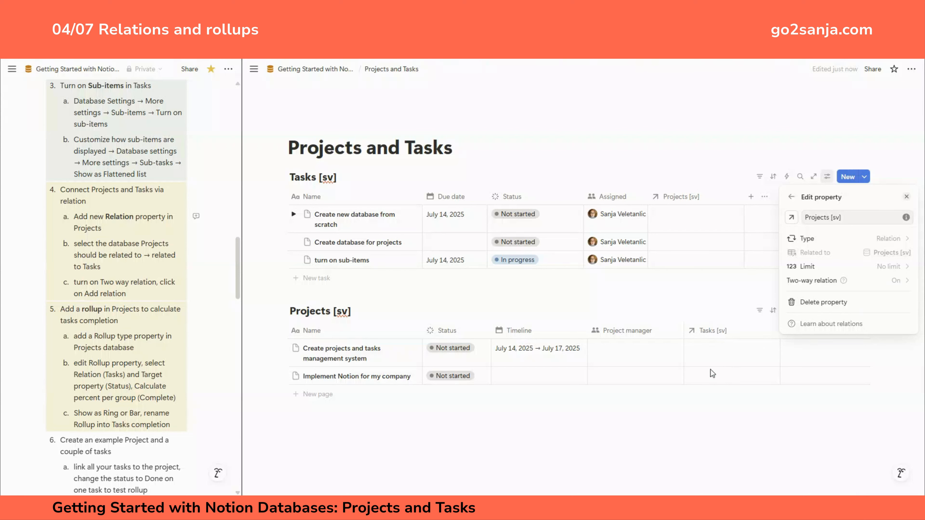
pyautogui.click(734, 153)
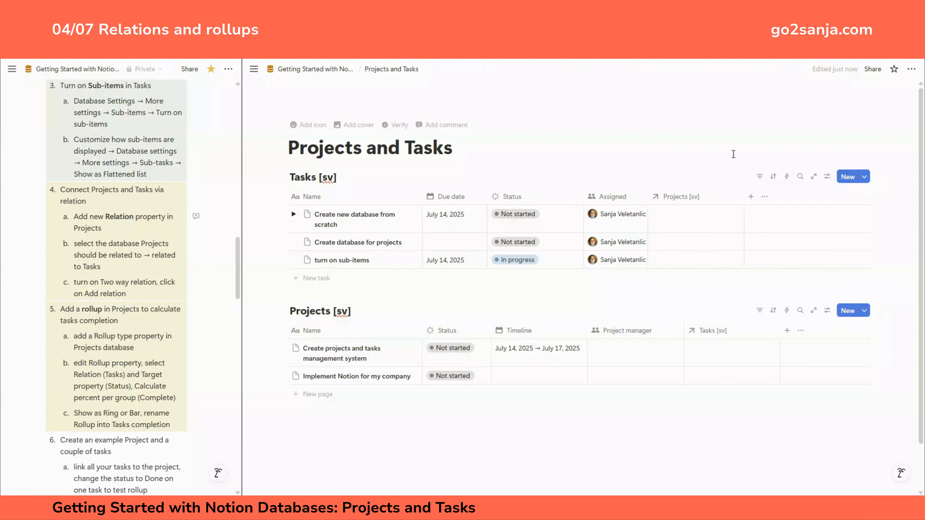
# Step: Delete the Projects [sv] relation property from Tasks [sv] together with its related property in Projects [sv]
pyautogui.click(698, 196)
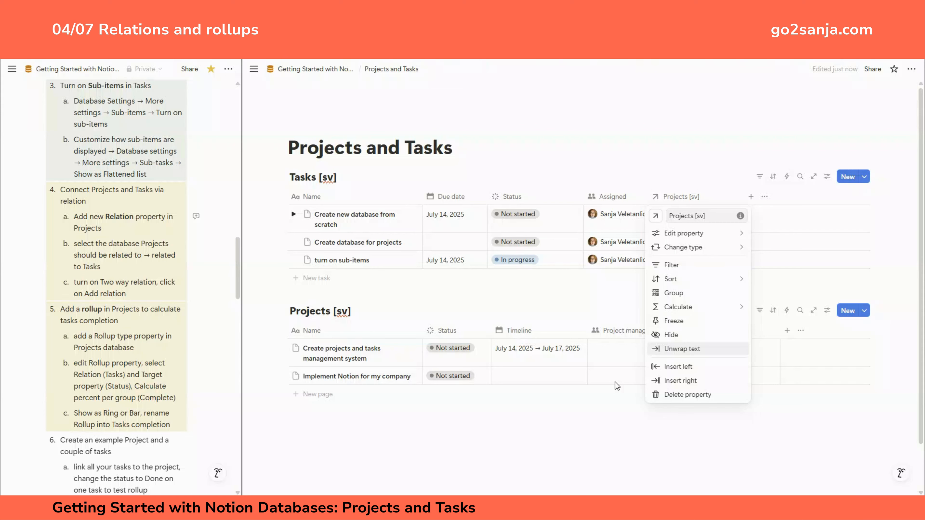
pyautogui.click(685, 395)
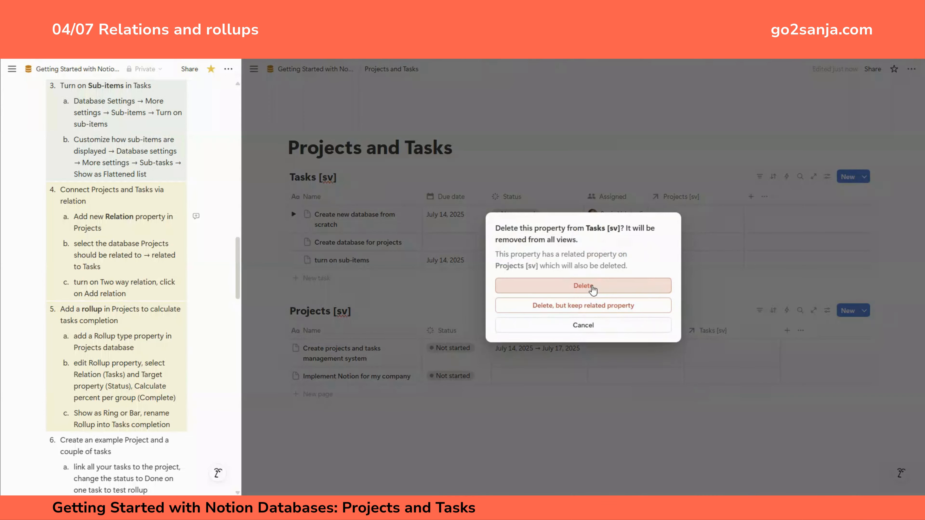
pyautogui.click(594, 287)
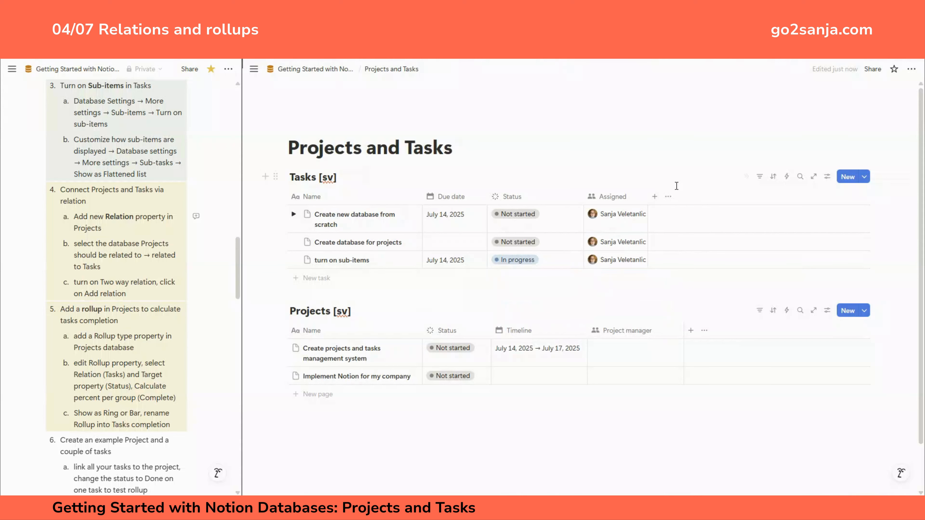
# Step: Add a Relation property to Tasks [sv] related to Projects [sv], with the two-way relation turned on
pyautogui.click(655, 197)
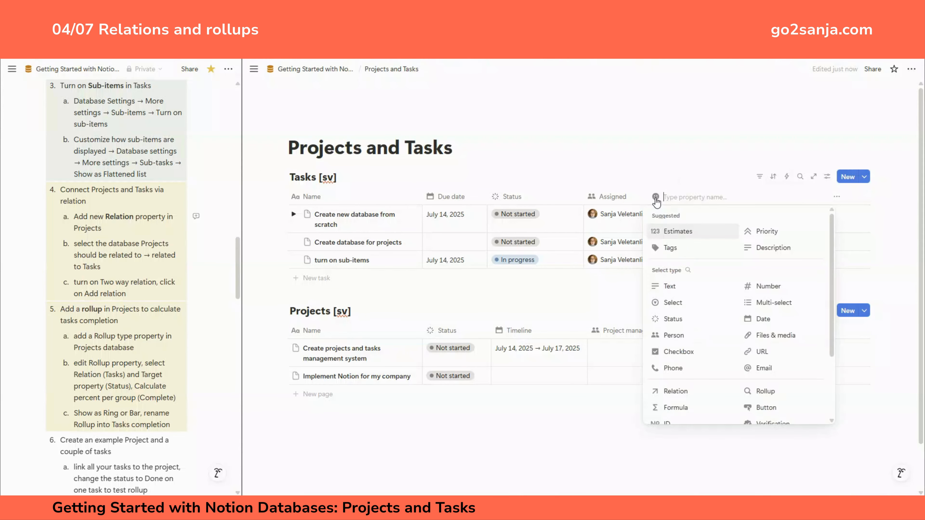
pyautogui.scroll(-2, 676, 292)
pyautogui.click(675, 346)
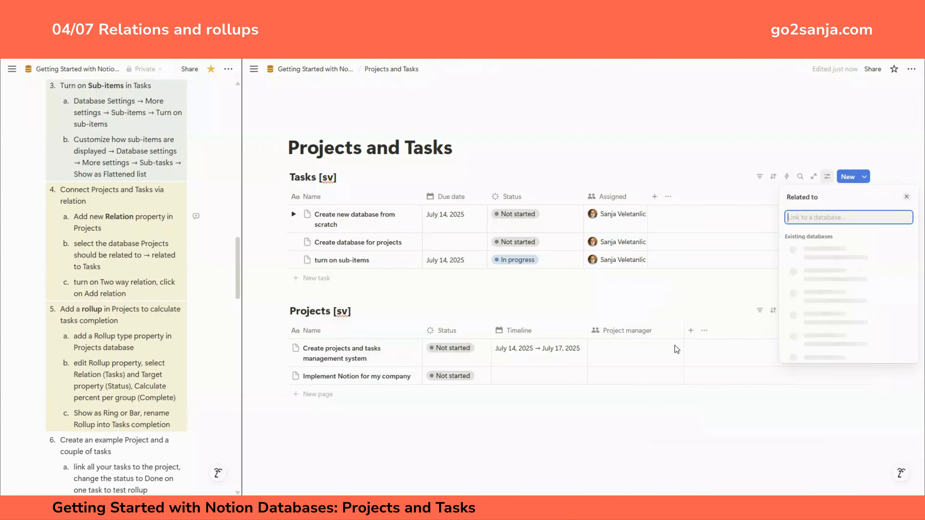
pyautogui.click(824, 277)
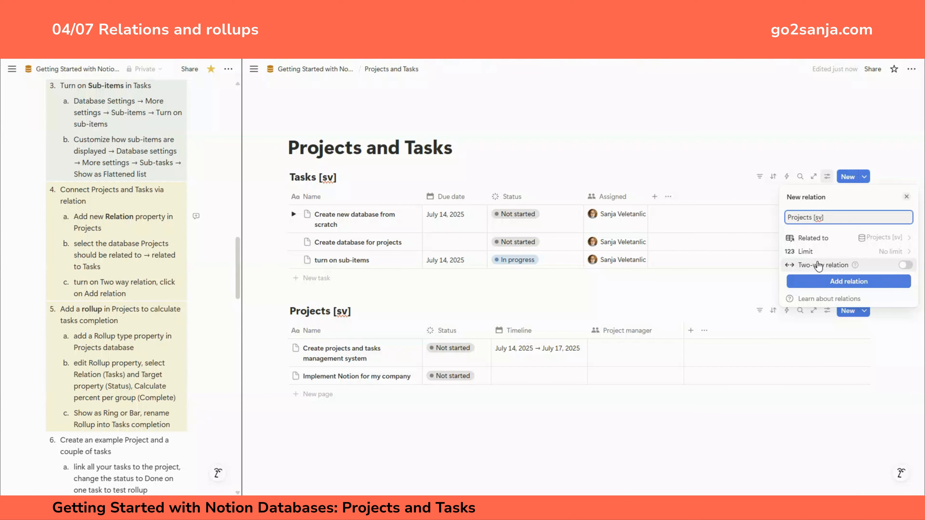
pyautogui.click(905, 265)
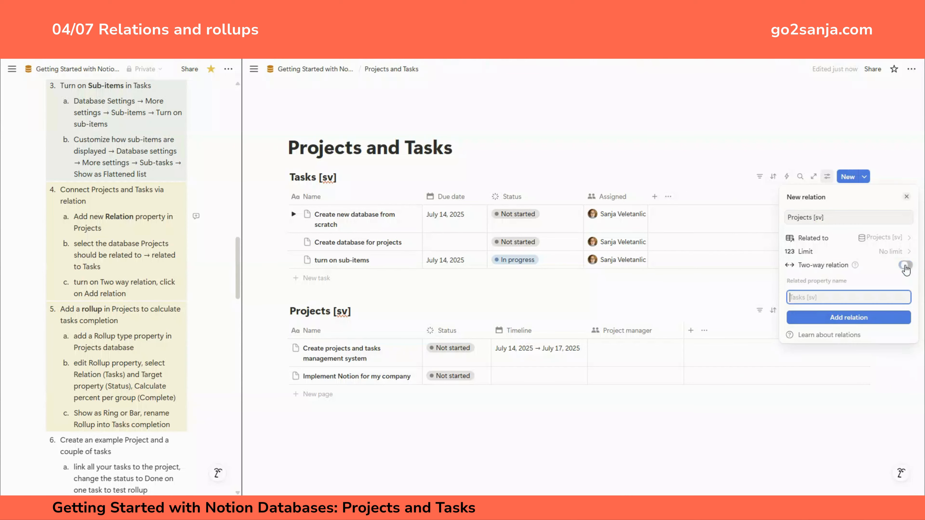
pyautogui.click(837, 315)
pyautogui.click(710, 156)
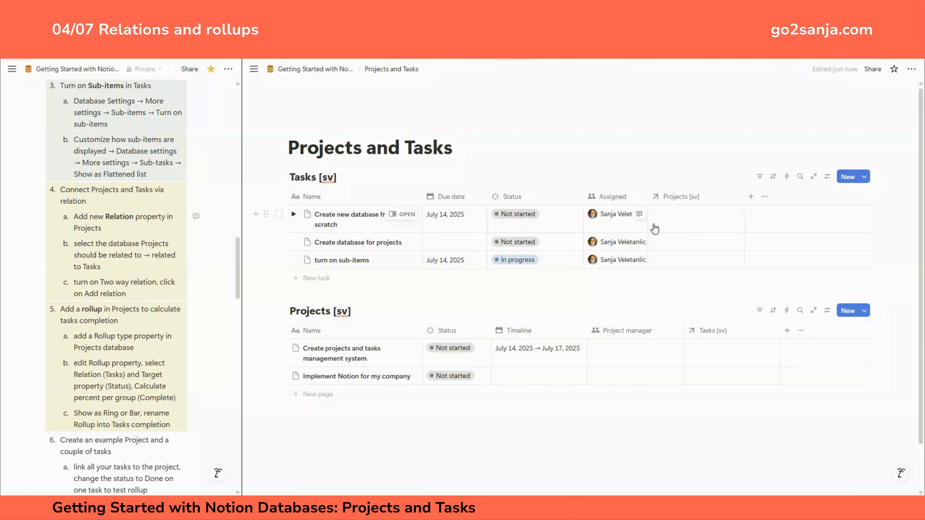
# Step: Link all three listed tasks to the project "Create projects and tasks management system" through the Projects [sv] relation
pyautogui.click(675, 224)
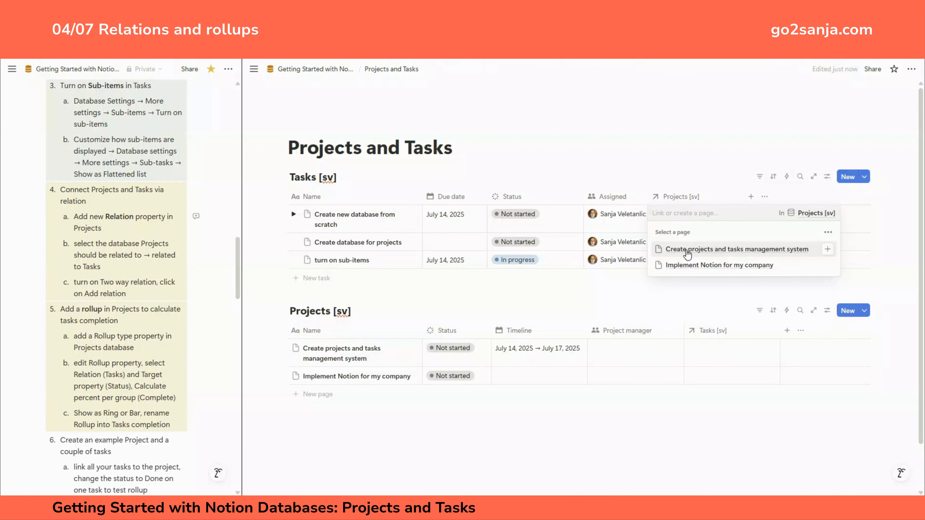
pyautogui.click(688, 251)
pyautogui.press('Escape')
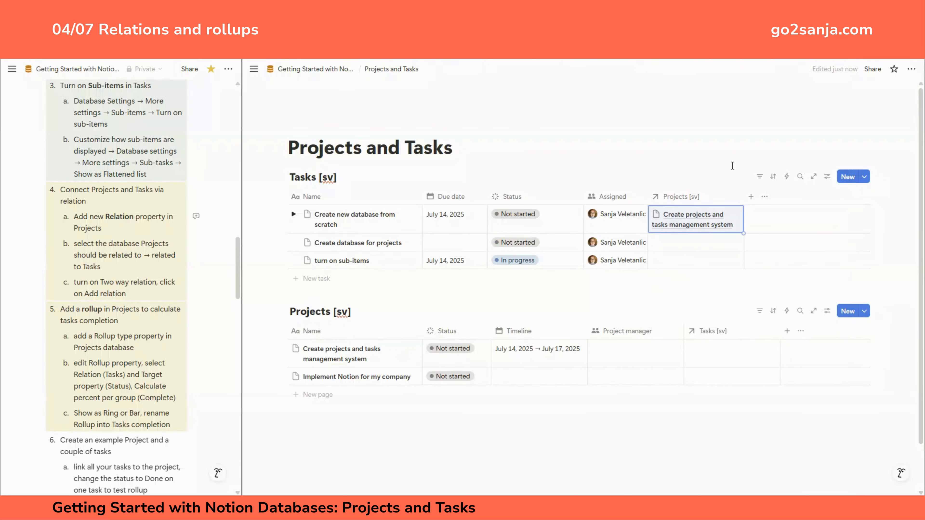
pyautogui.click(684, 243)
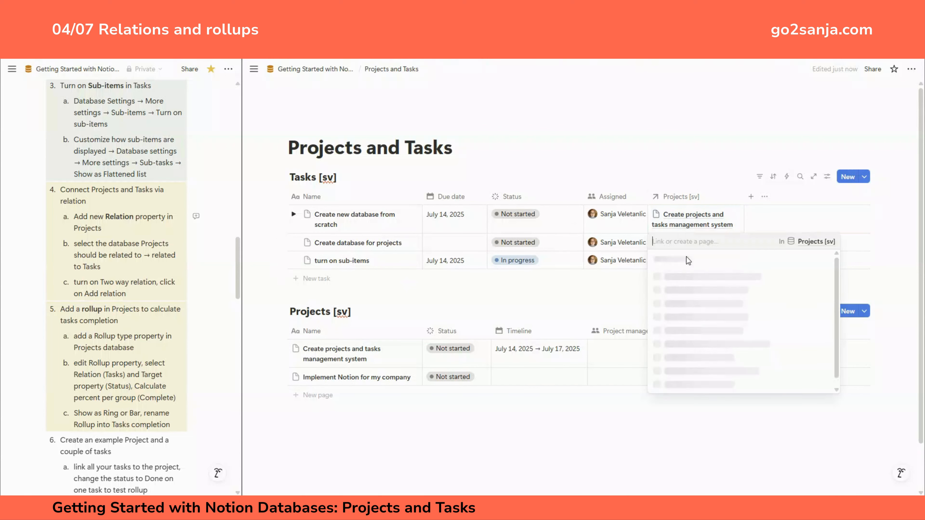
pyautogui.click(688, 280)
pyautogui.press('Escape')
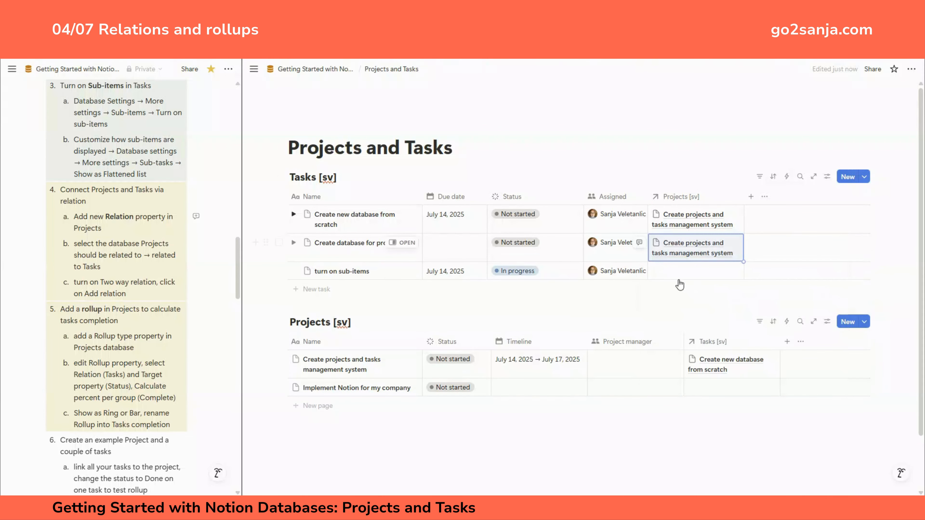
pyautogui.click(685, 276)
pyautogui.click(680, 307)
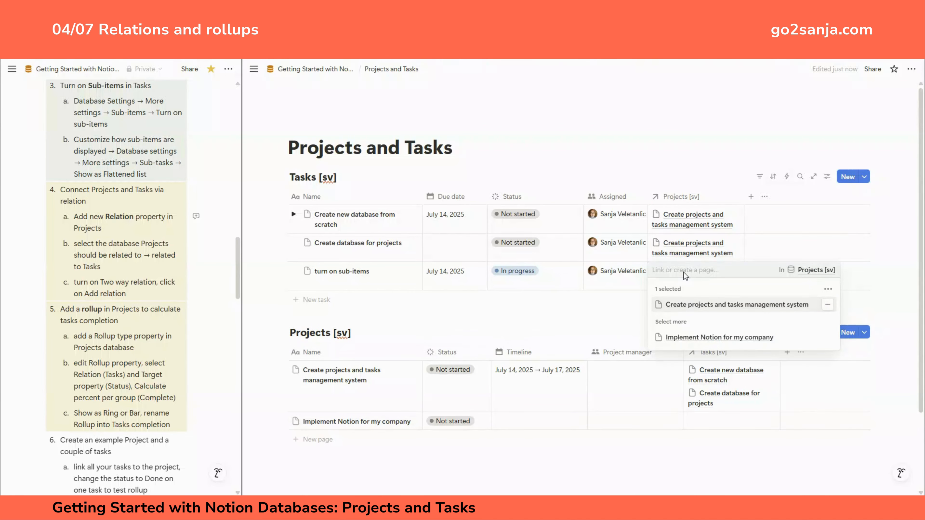
pyautogui.press('Escape')
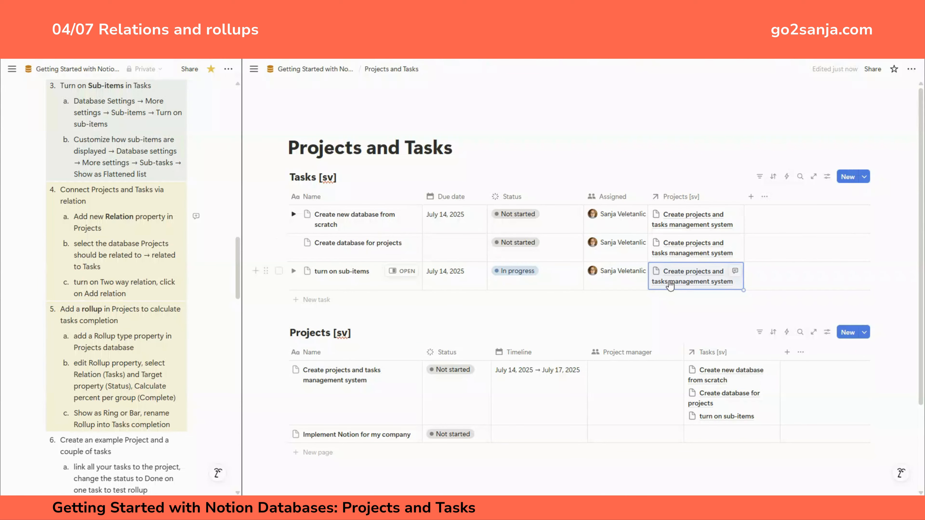
# Step: Add a Rollup property to the Projects [sv] database and set its relation to Tasks [sv]
pyautogui.scroll(-2, 671, 279)
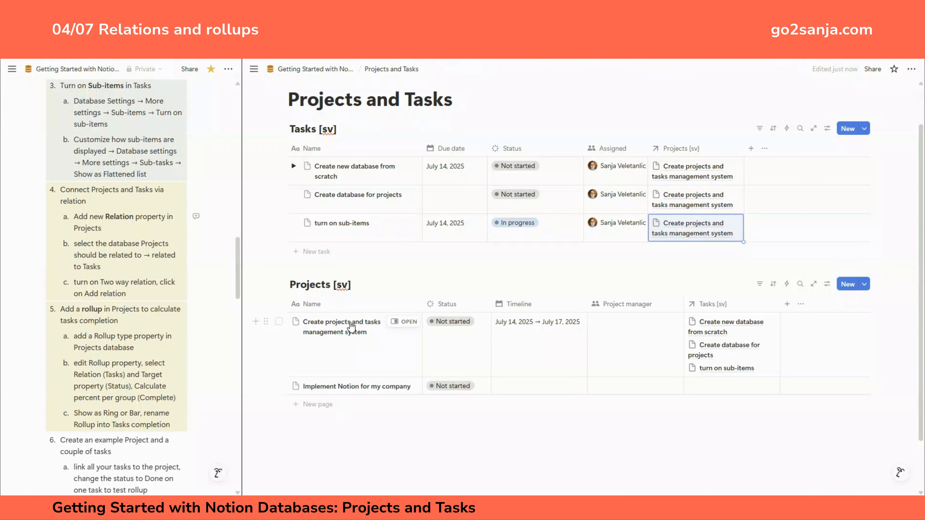
pyautogui.click(787, 304)
pyautogui.click(824, 426)
pyautogui.click(779, 139)
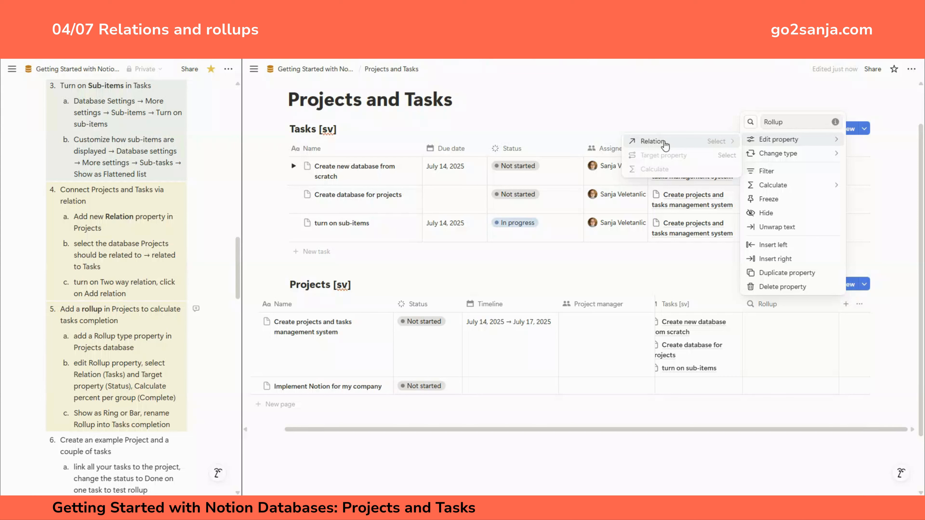
pyautogui.click(664, 144)
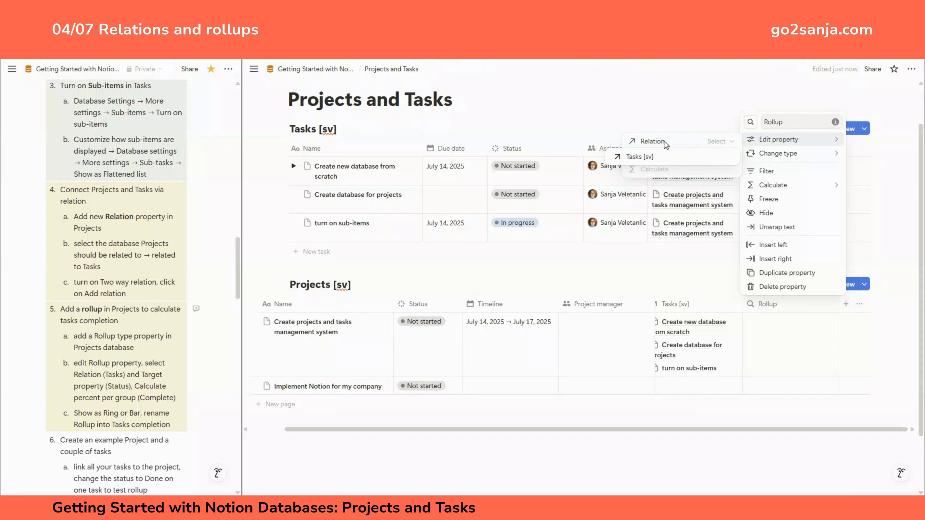
pyautogui.click(643, 161)
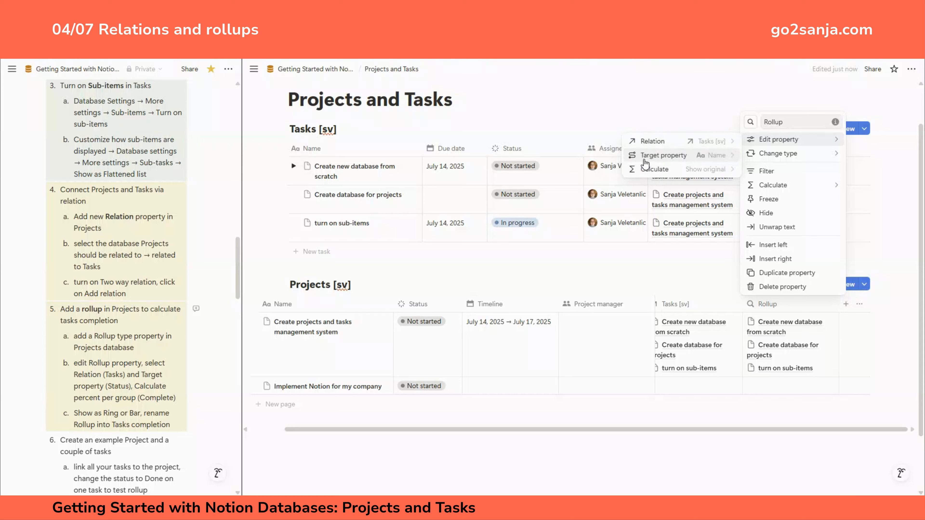
# Step: Set the rollup's target property to Status and its calculation to percent per group for Complete
pyautogui.click(662, 156)
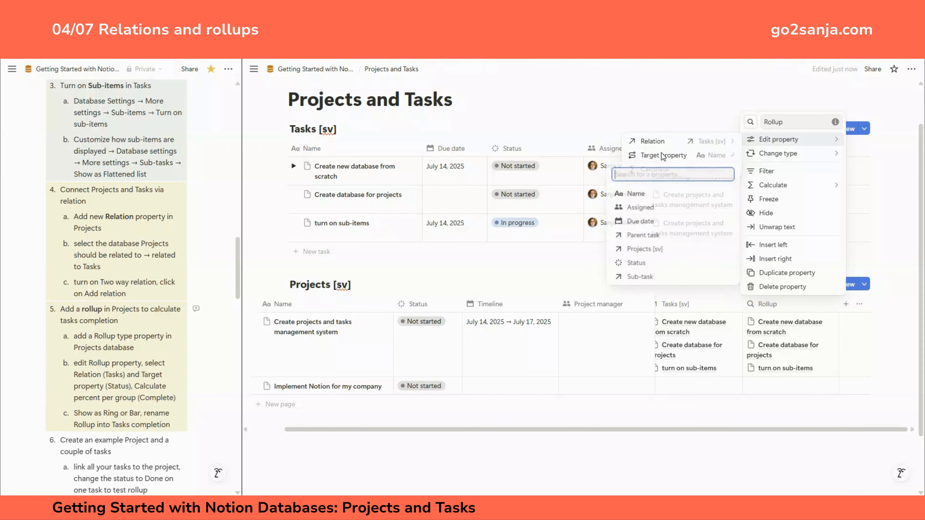
pyautogui.click(641, 263)
pyautogui.click(652, 171)
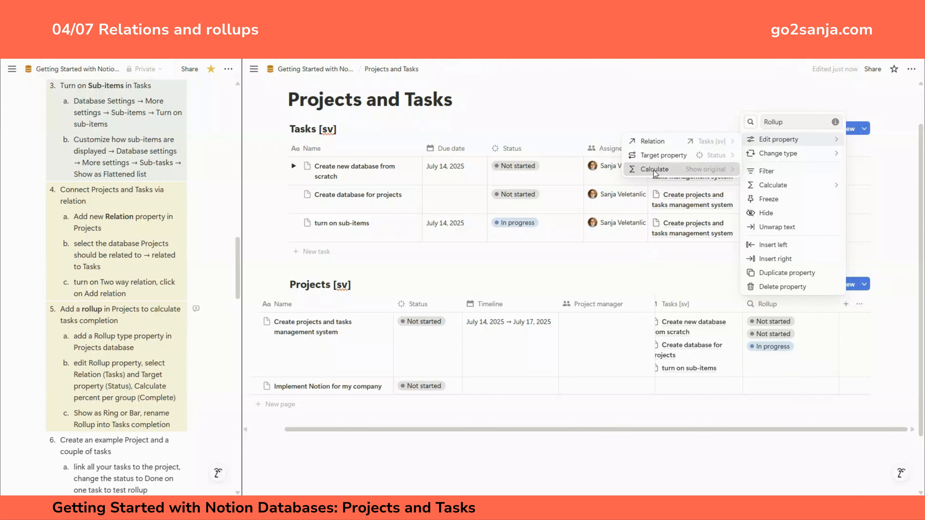
pyautogui.moveTo(661, 213)
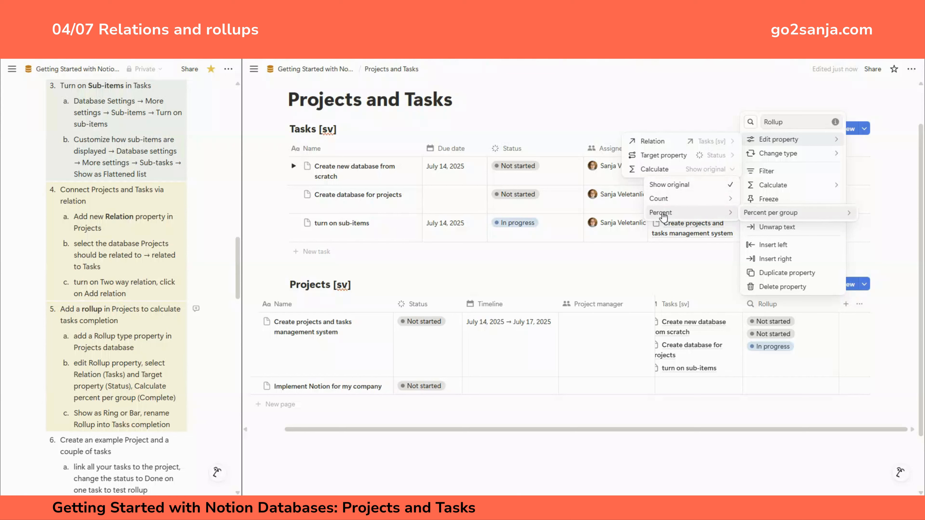
pyautogui.moveTo(763, 214)
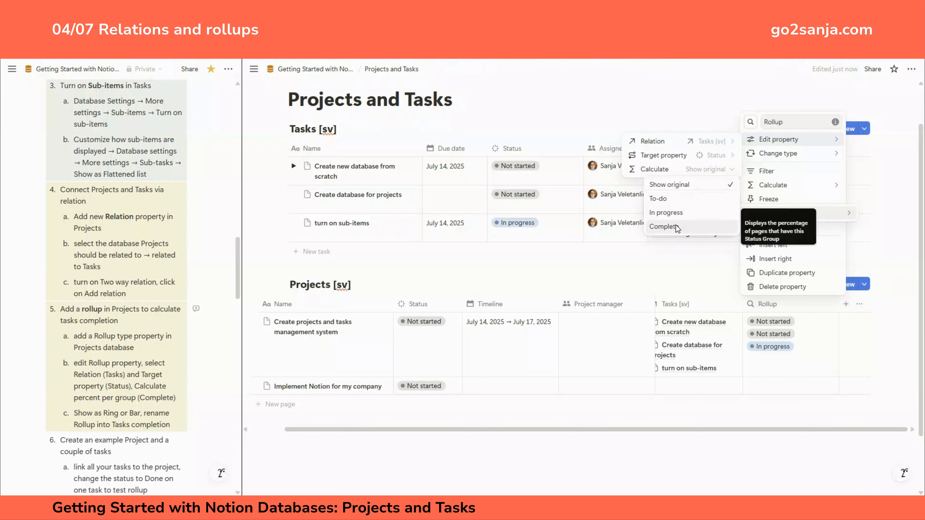
pyautogui.click(667, 226)
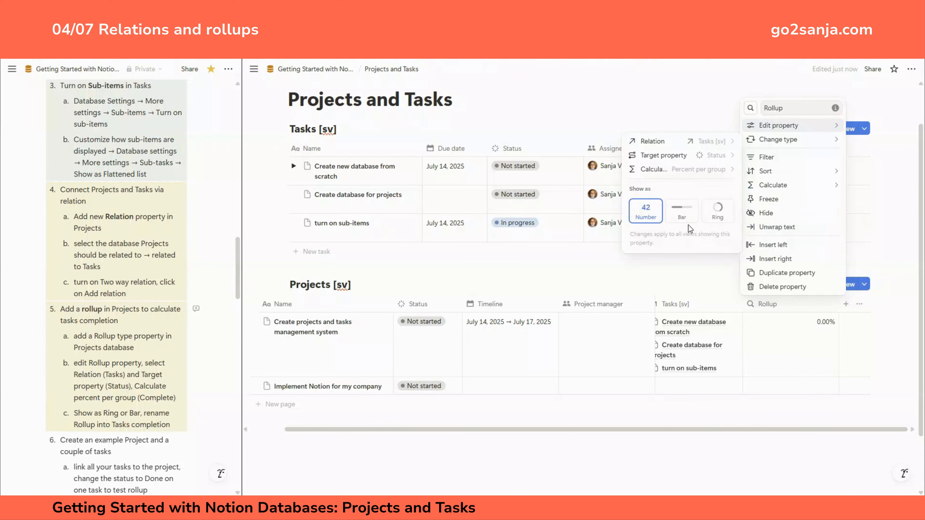
# Step: Show the rollup in Projects [sv] as a ring and narrow its column slightly
pyautogui.click(717, 211)
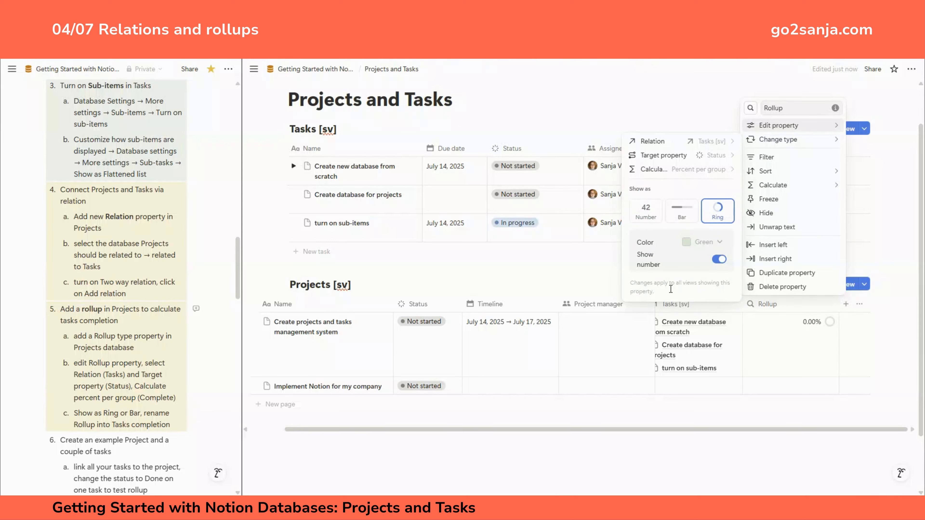
pyautogui.click(602, 286)
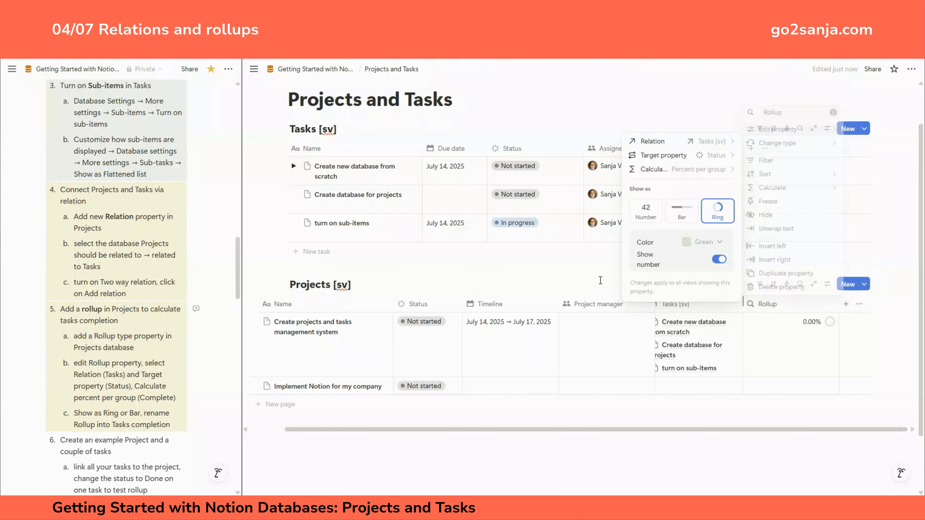
pyautogui.moveTo(834, 306); pyautogui.dragTo(812, 305)
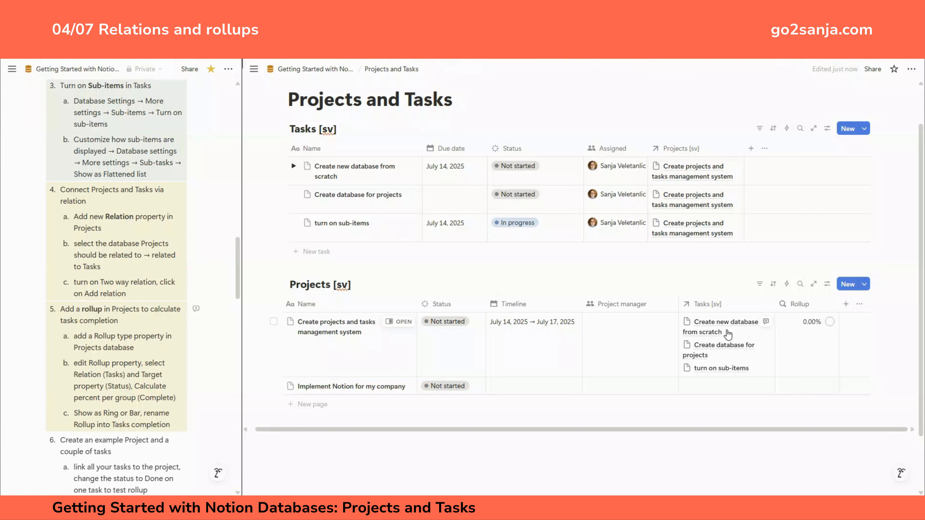
# Step: Set the status of the "turn on sub-items" task in Tasks [sv] to Done
pyautogui.click(511, 224)
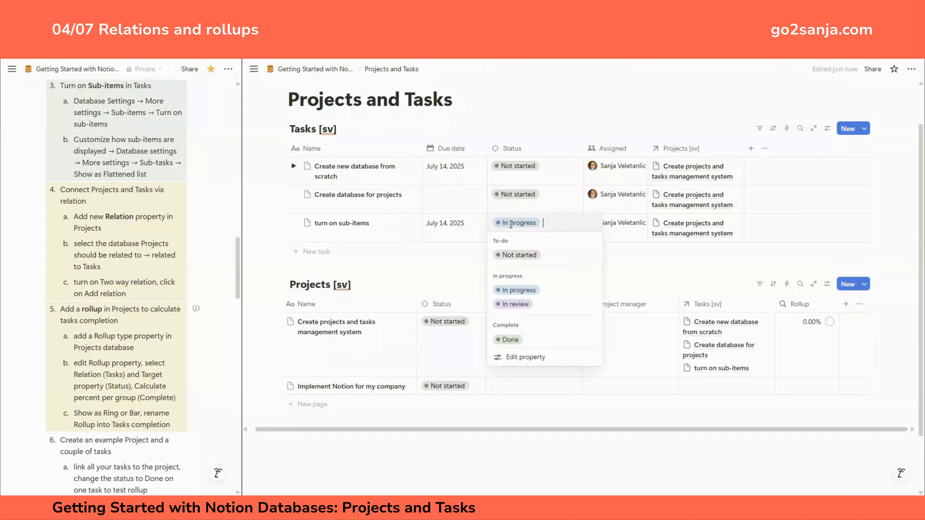
pyautogui.click(510, 340)
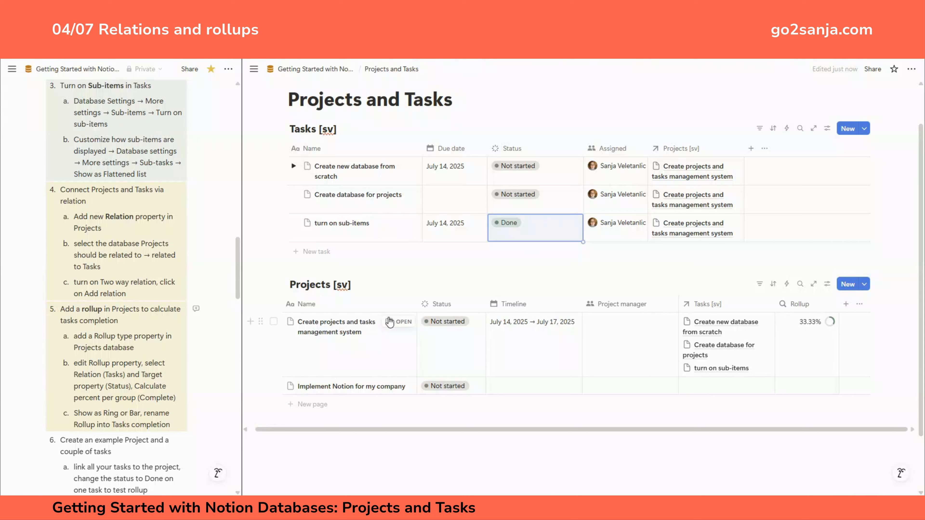
# Step: Rename the Rollup property in the Projects [sv] database to Completion, cancelling any deletion of the property
pyautogui.click(800, 304)
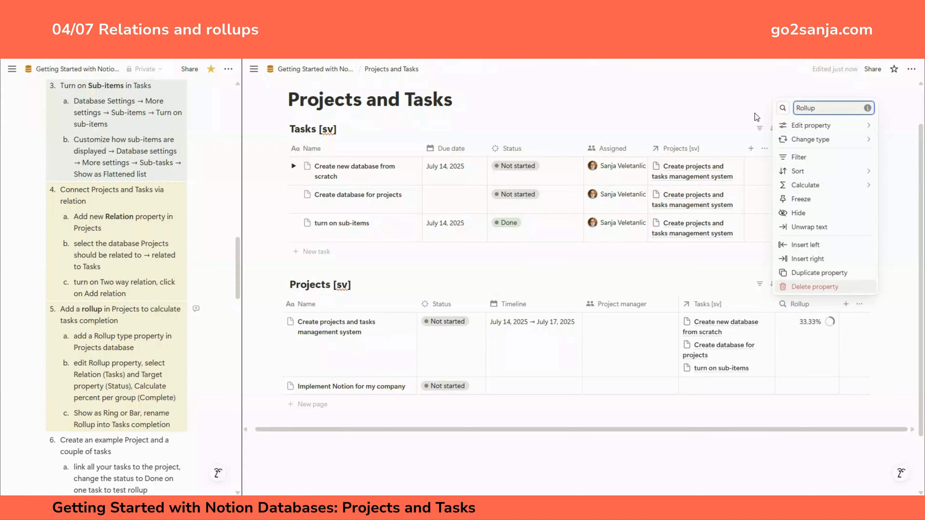
pyautogui.doubleClick(808, 106)
pyautogui.write('Co')
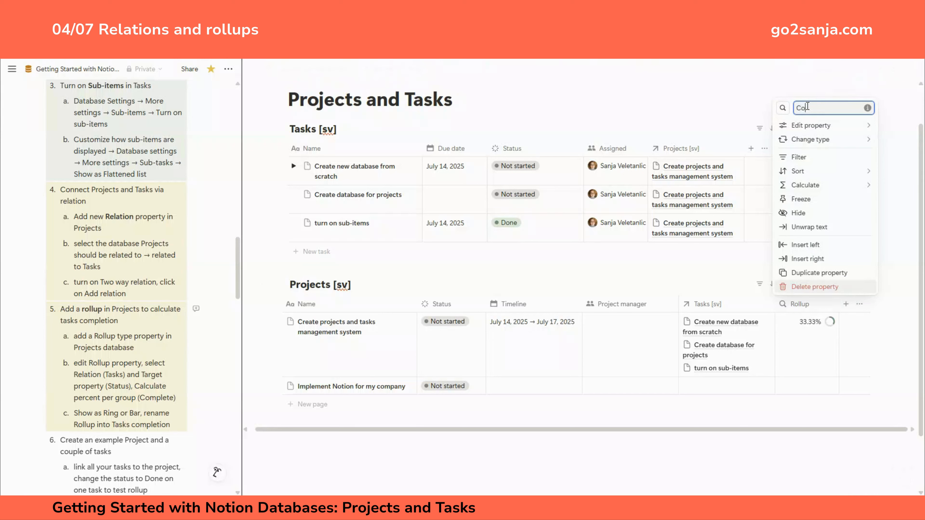
pyautogui.write('mpletitio')
pyautogui.press('BackSpace')
pyautogui.press('BackSpace')
pyautogui.press('BackSpace')
pyautogui.press('BackSpace')
pyautogui.press('BackSpace')
pyautogui.write('tion')
pyautogui.press('Return')
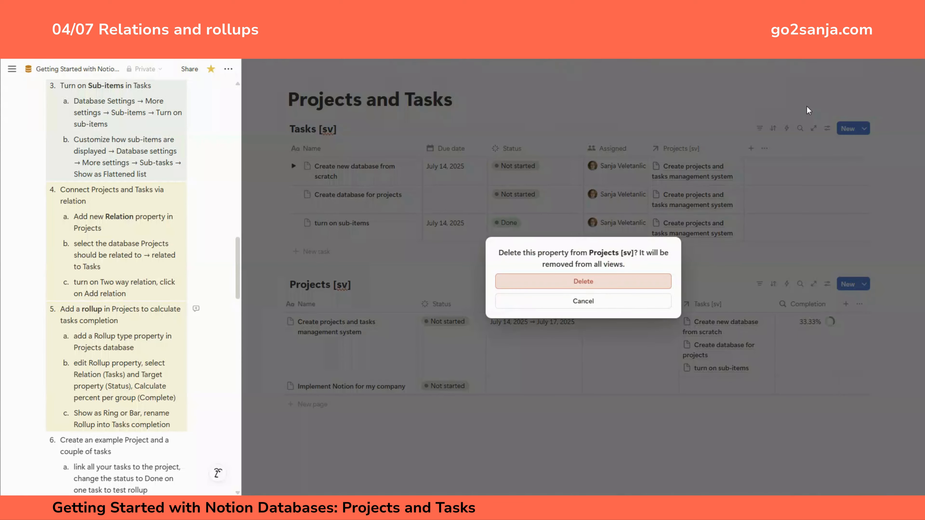
pyautogui.click(583, 301)
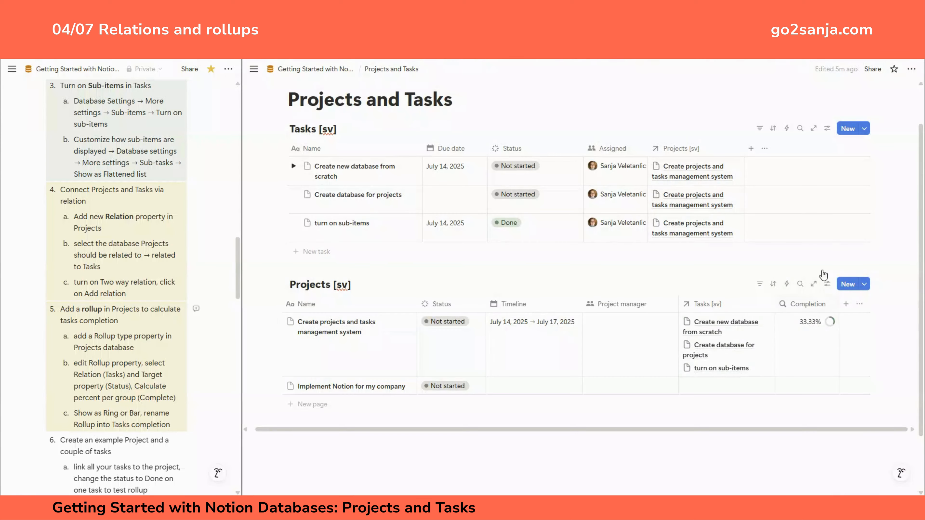